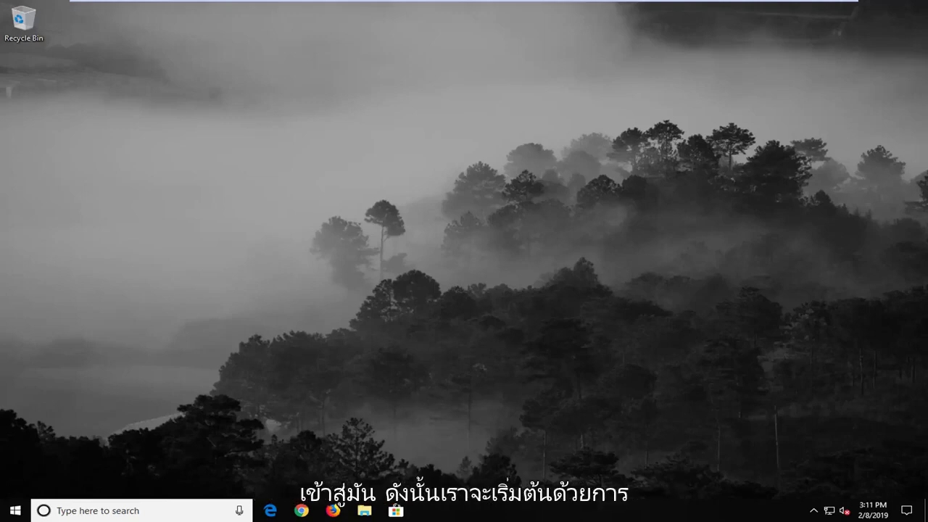
# Launch Registry Editor as administrator from a Start menu search for regedit
pyautogui.click(15, 510)
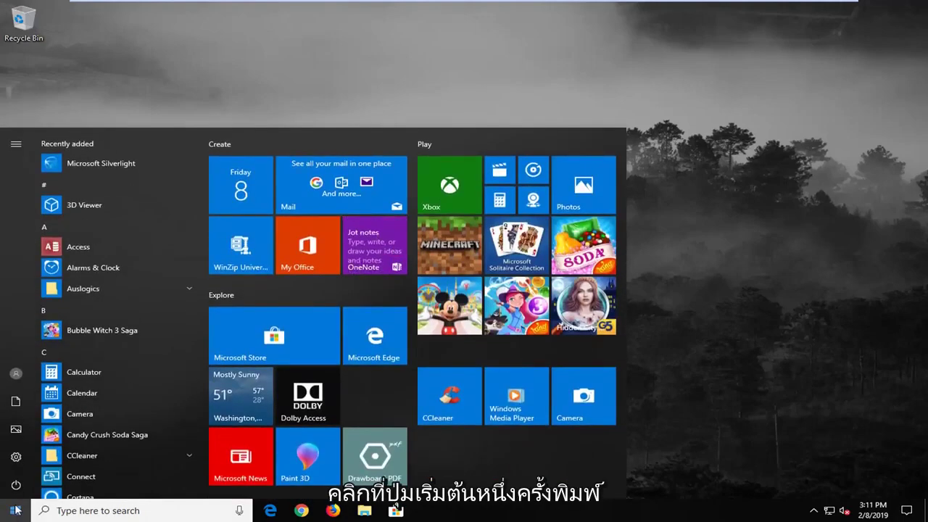
pyautogui.write('regedit')
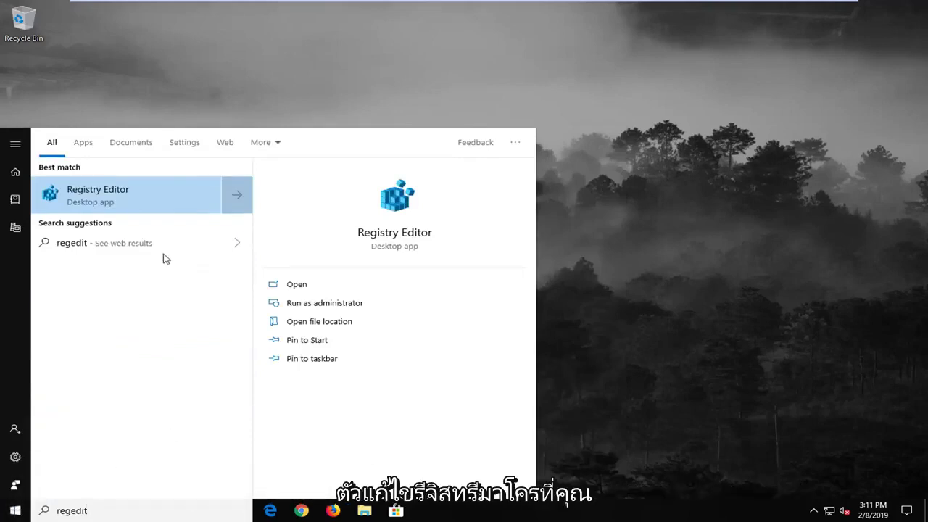
pyautogui.rightClick(163, 193)
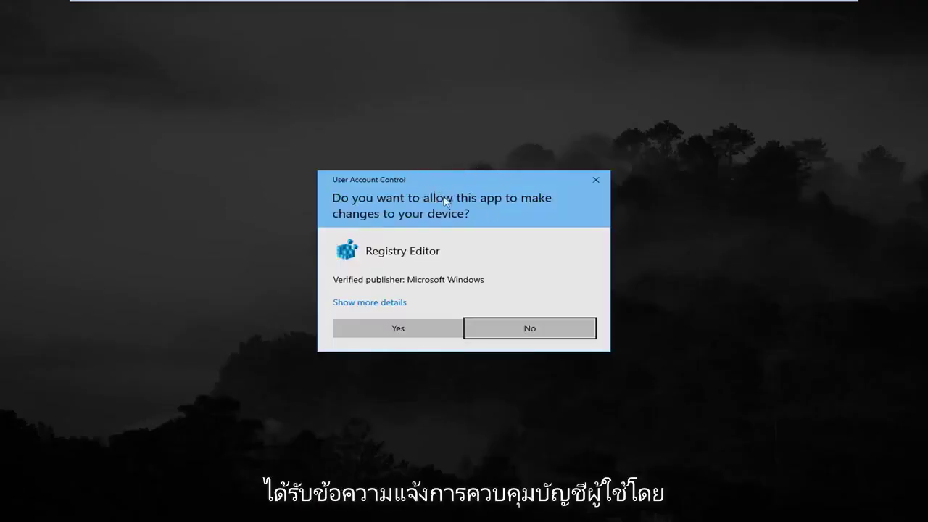
pyautogui.click(389, 326)
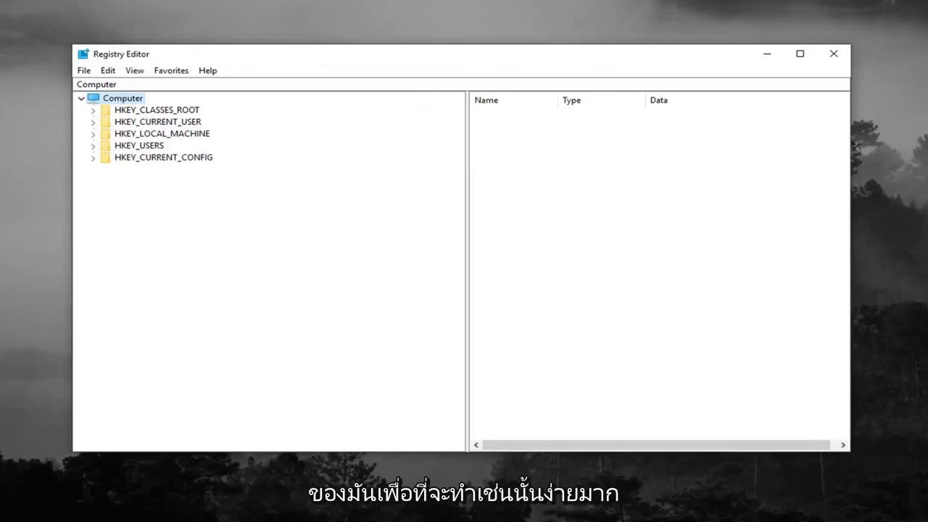
pyautogui.click(84, 72)
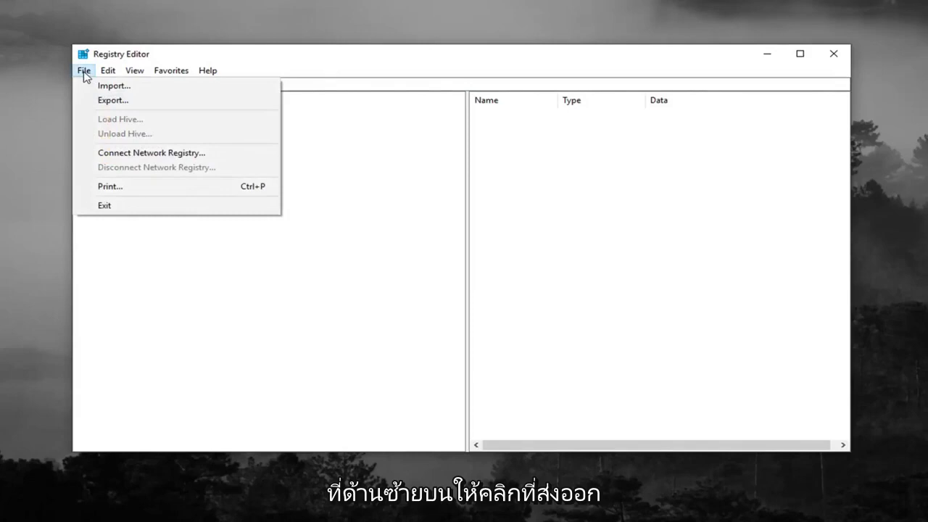
pyautogui.click(109, 100)
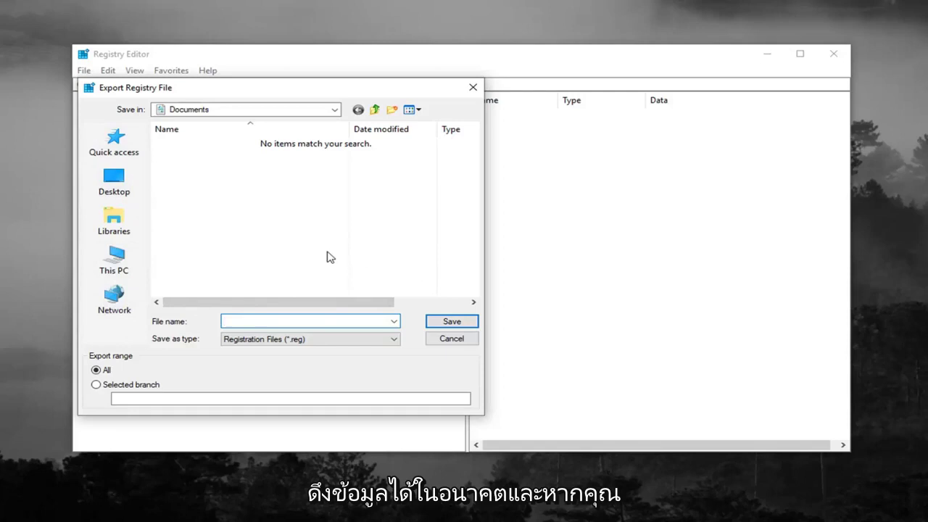
pyautogui.click(447, 339)
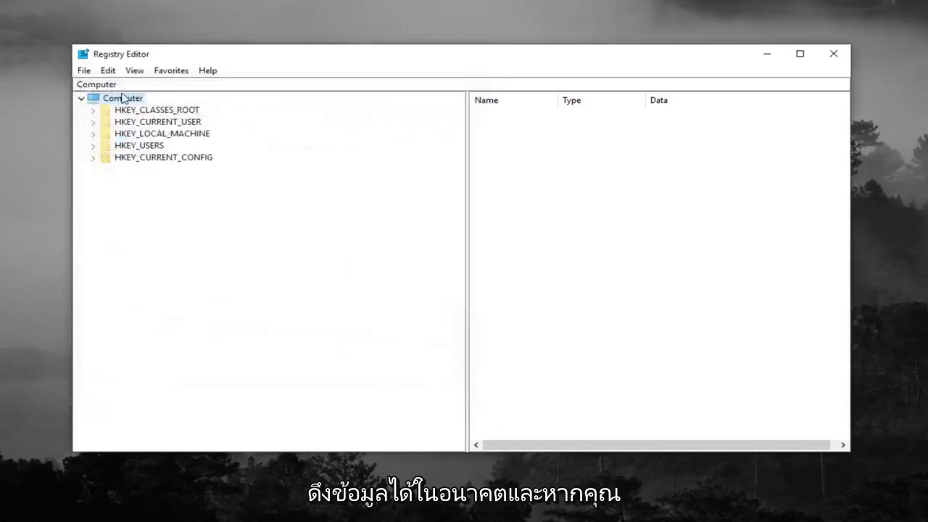
pyautogui.click(83, 71)
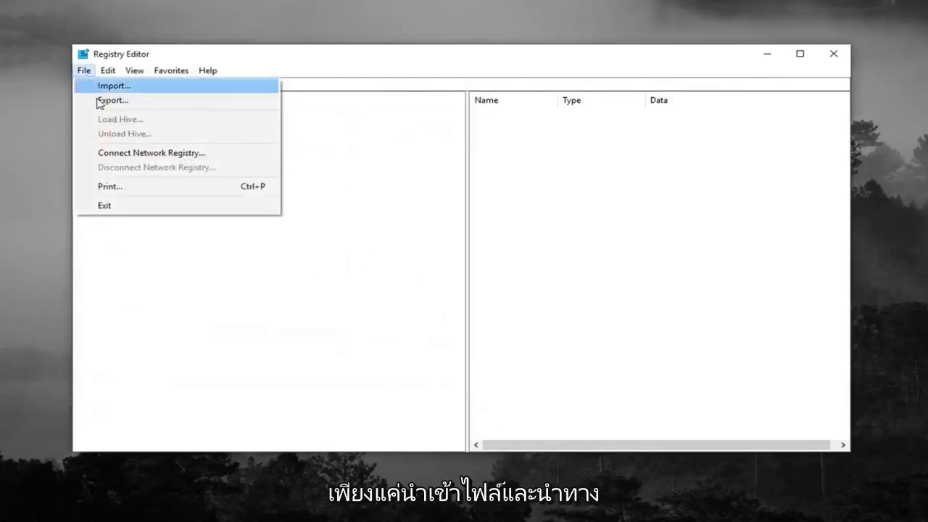
pyautogui.click(113, 89)
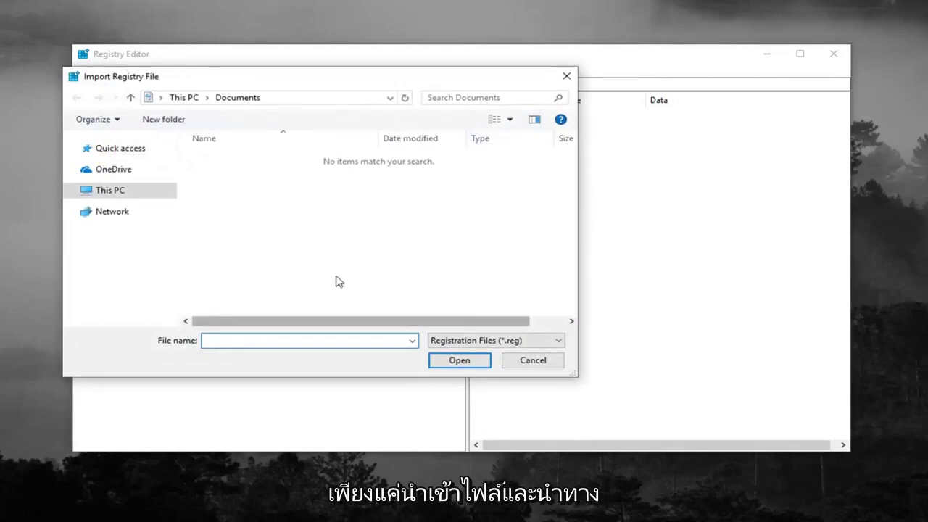
pyautogui.click(527, 366)
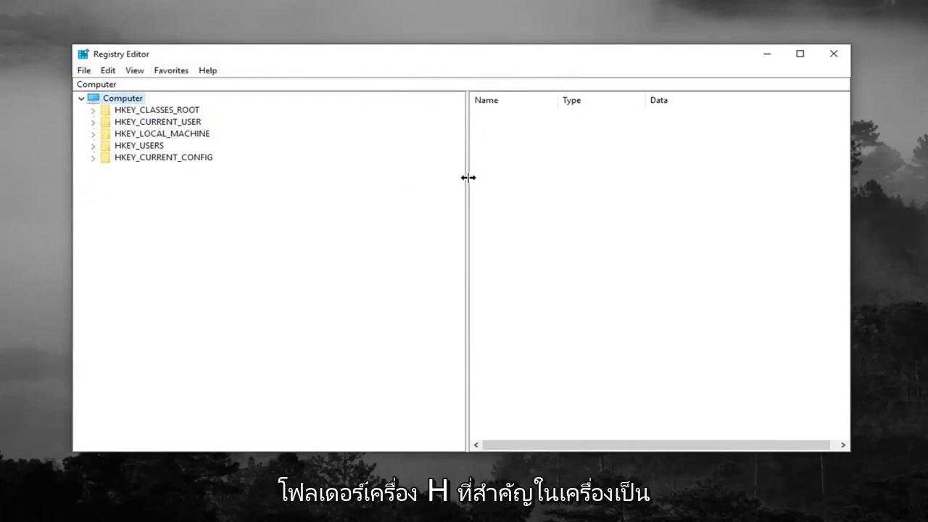
# Expand HKEY_LOCAL_MACHINE\SYSTEM\CurrentControlSet\Control\Class to reveal its device-class GUID subkeys
pyautogui.click(161, 134)
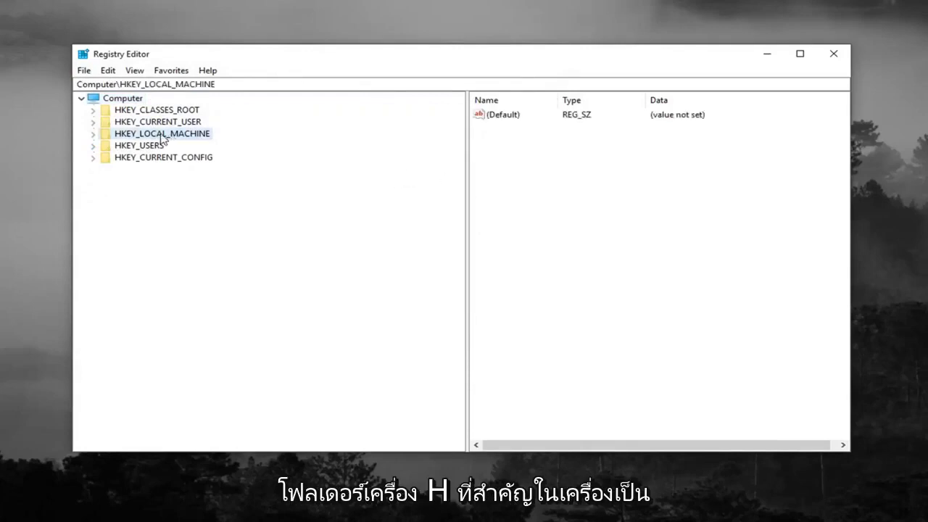
pyautogui.click(94, 135)
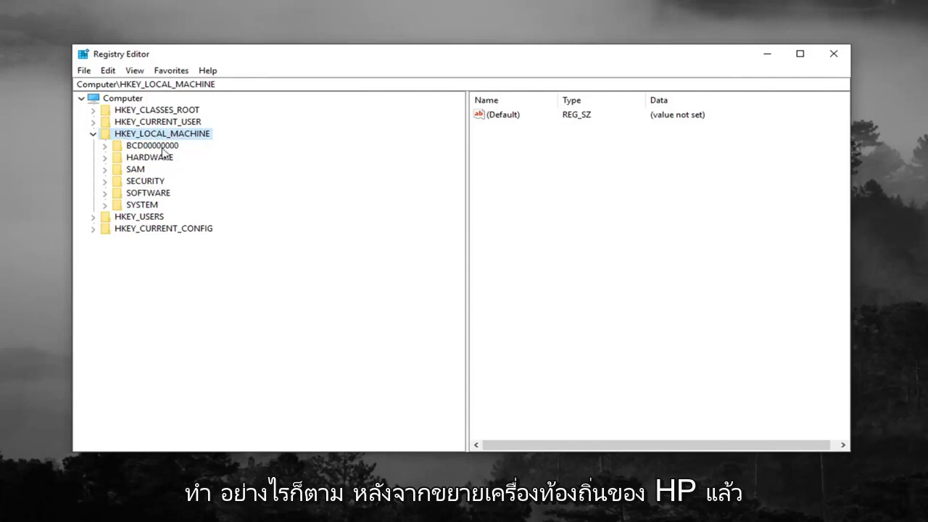
pyautogui.click(134, 204)
pyautogui.click(104, 205)
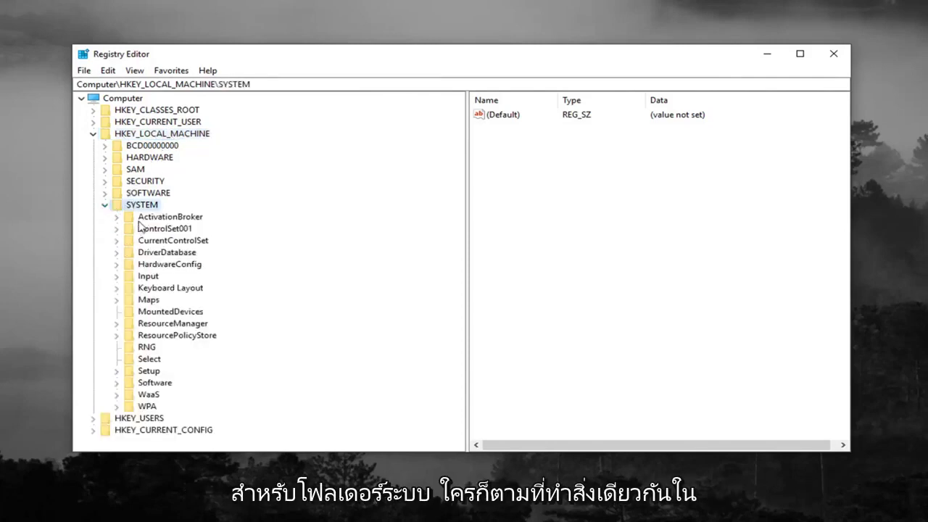
pyautogui.click(171, 239)
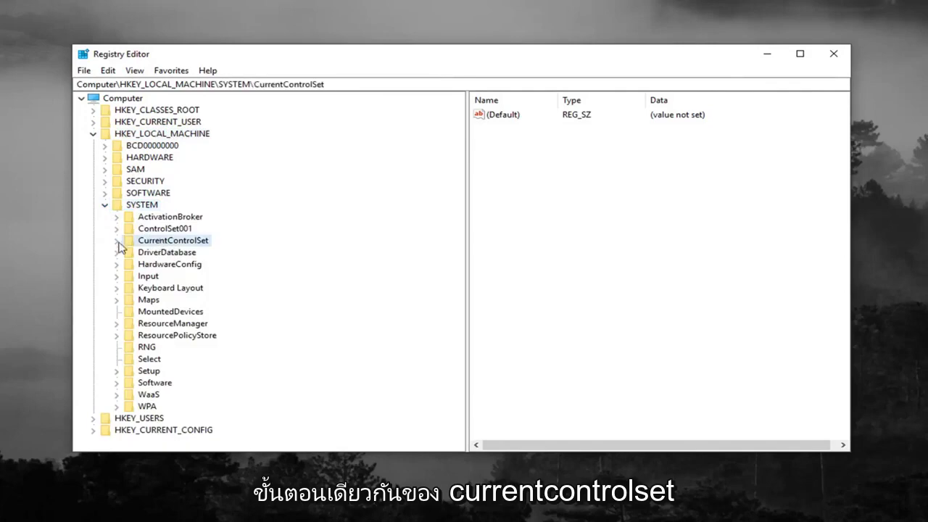
pyautogui.click(116, 240)
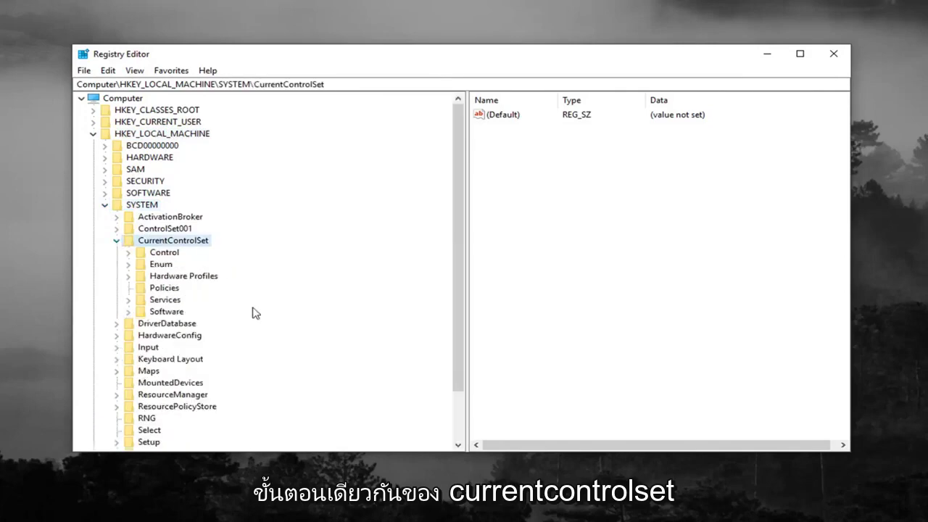
pyautogui.click(154, 254)
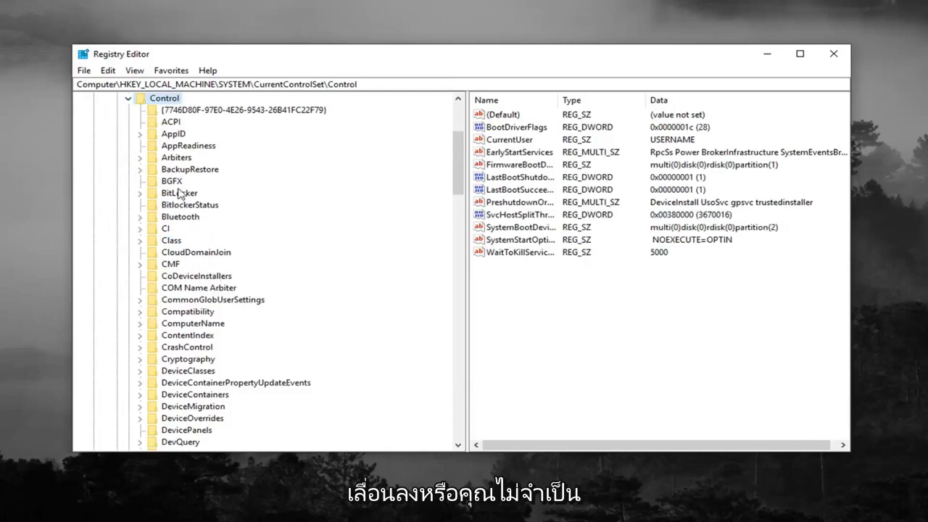
pyautogui.click(171, 242)
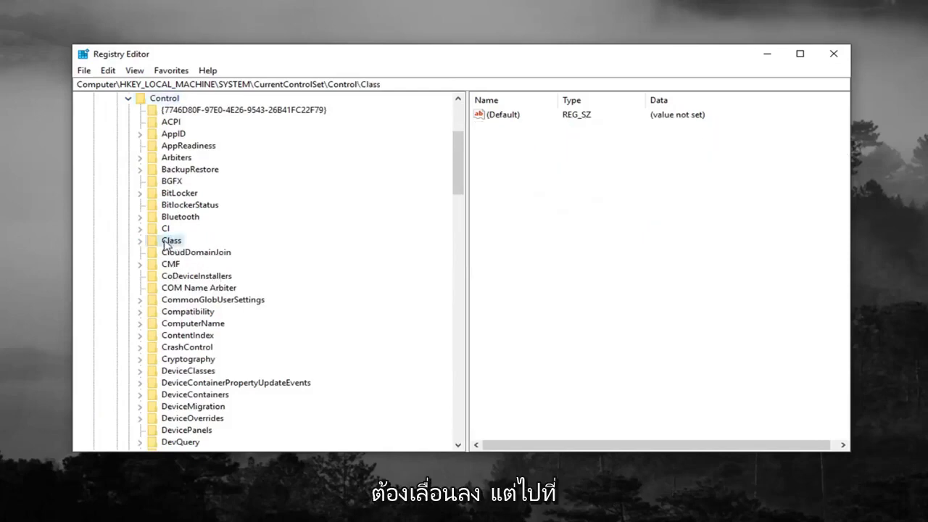
pyautogui.click(141, 242)
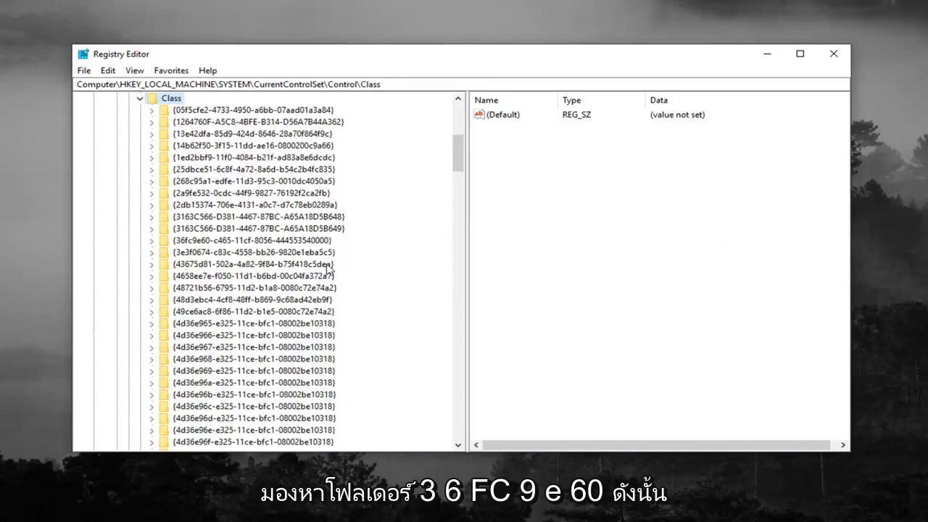
pyautogui.click(190, 241)
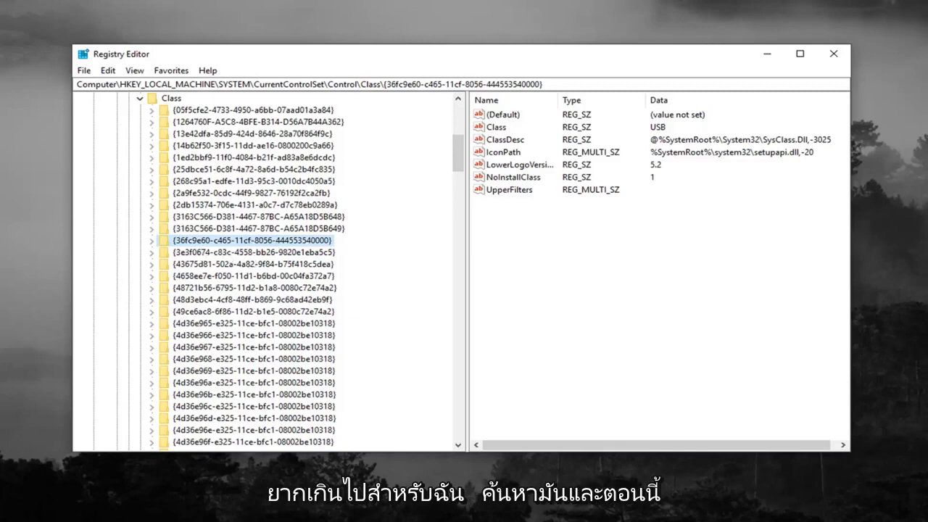
pyautogui.click(504, 192)
pyautogui.rightClick(506, 194)
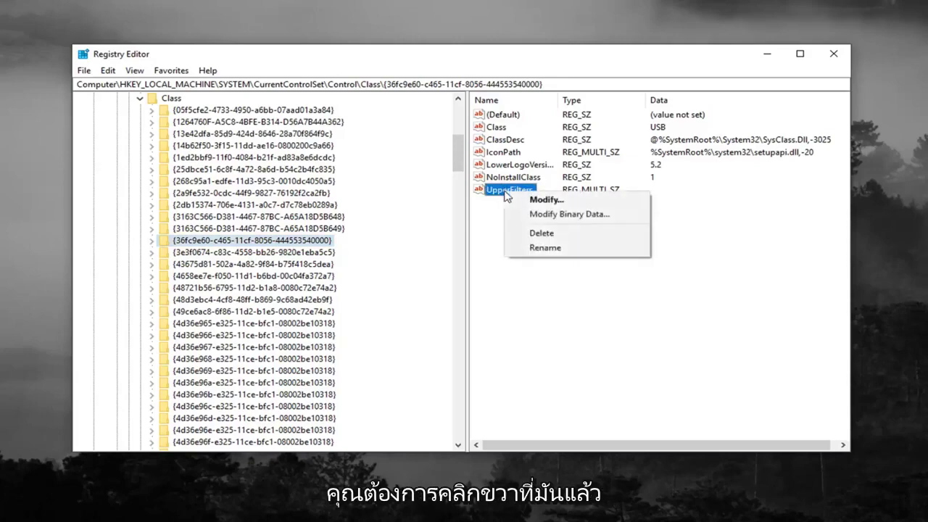
pyautogui.click(536, 233)
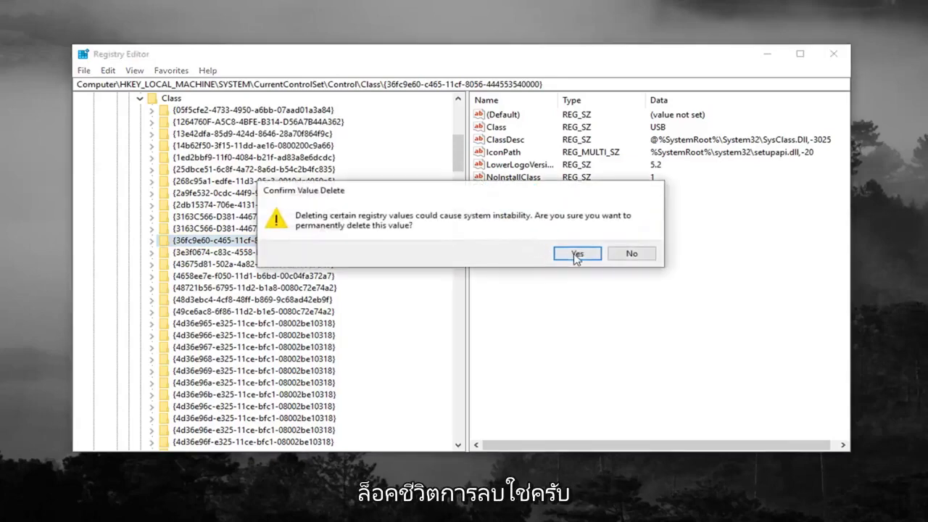
pyautogui.click(576, 253)
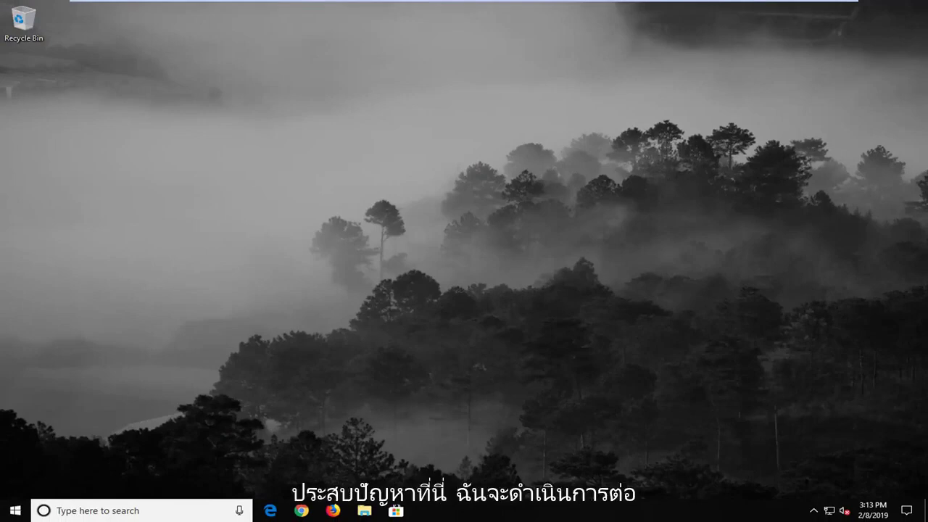
# Open Device Manager from a Start menu search for 'device manager'
pyautogui.click(15, 510)
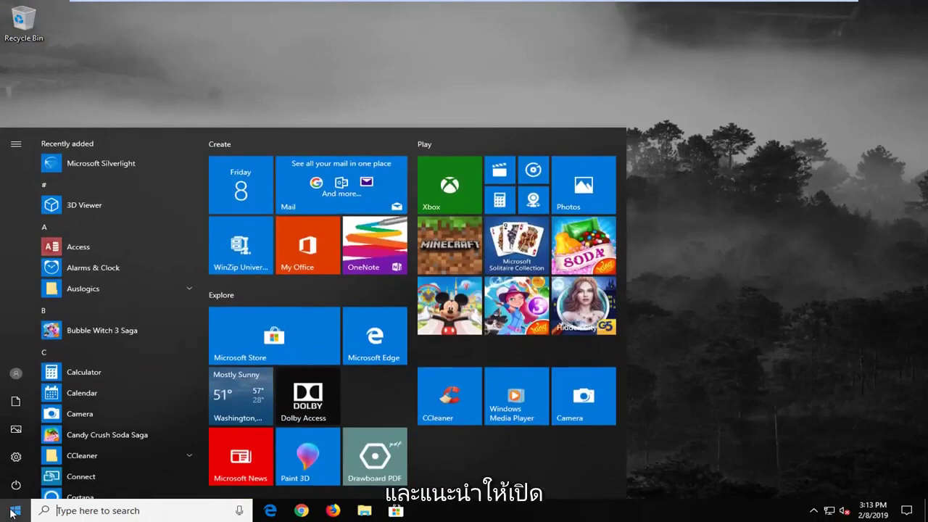
pyautogui.write('device m')
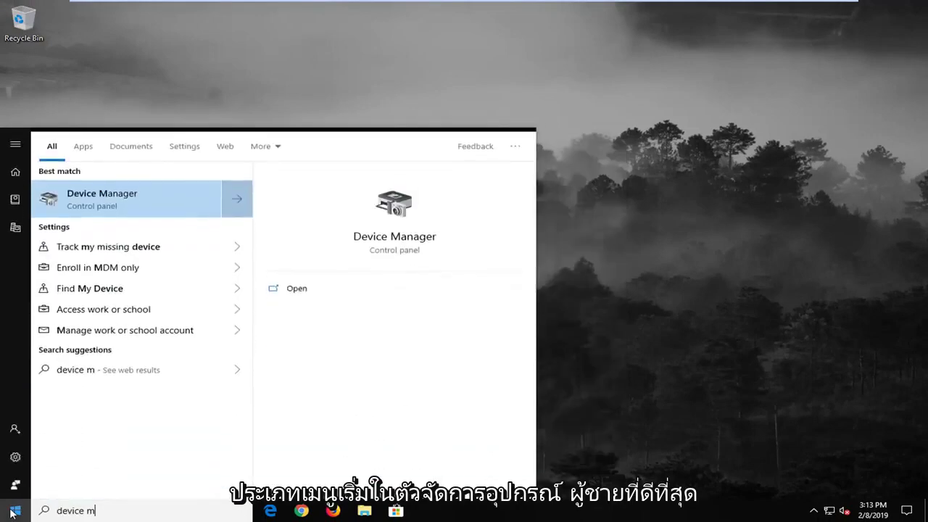
pyautogui.write('anager')
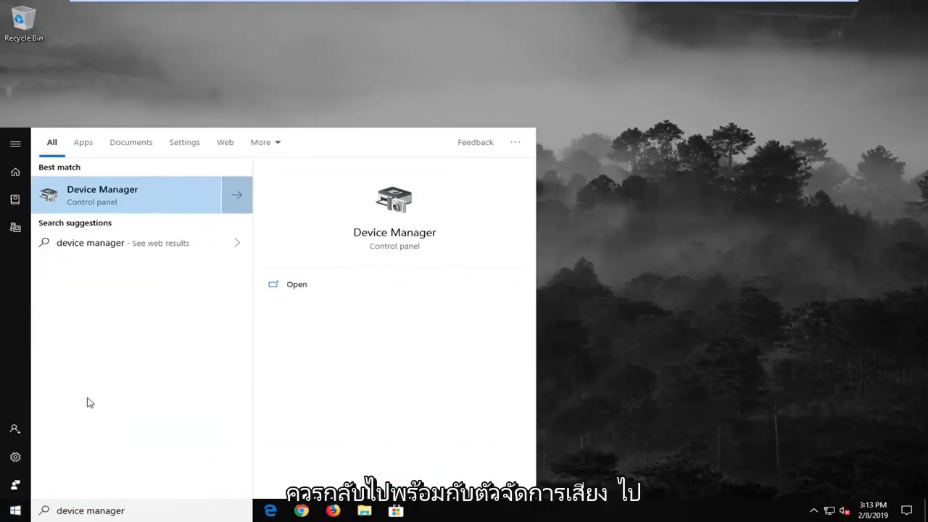
pyautogui.click(137, 212)
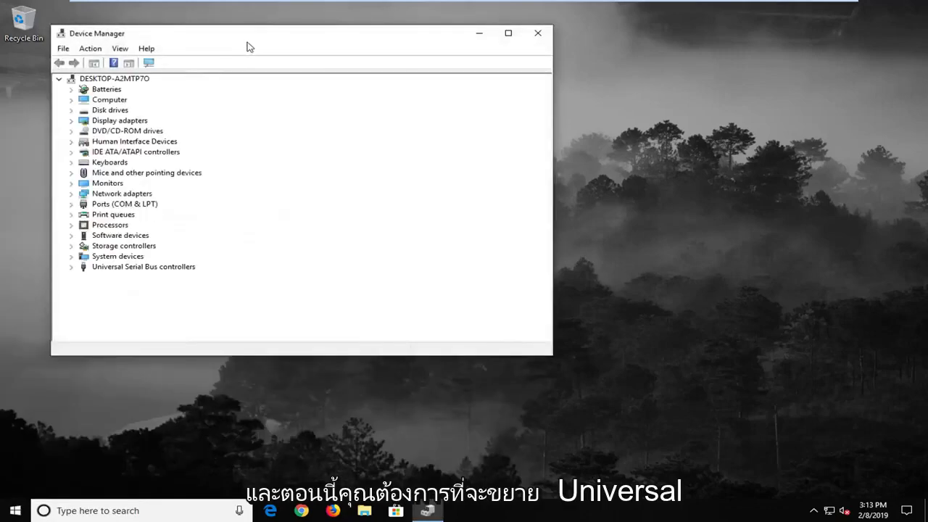
# Expand Universal Serial Bus controllers and look over its hubs and host controllers
pyautogui.moveTo(247, 46); pyautogui.dragTo(438, 66)
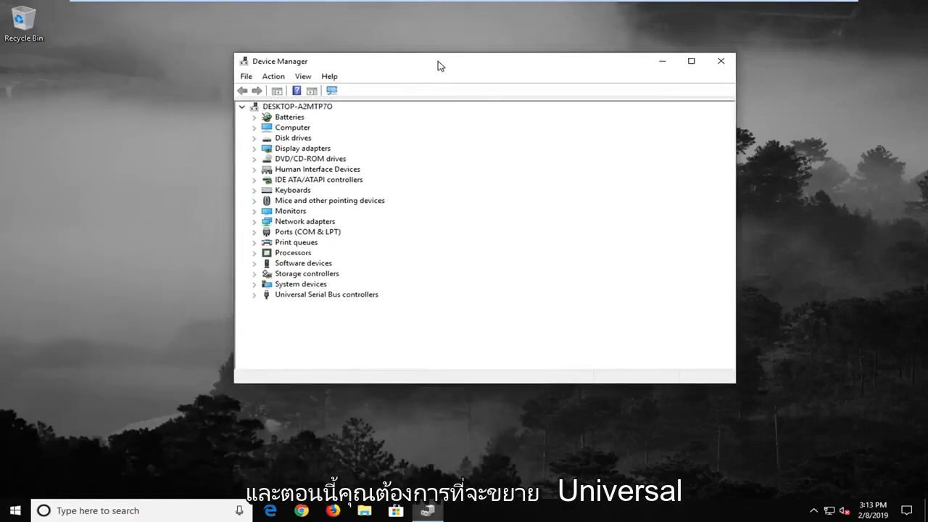
pyautogui.click(304, 296)
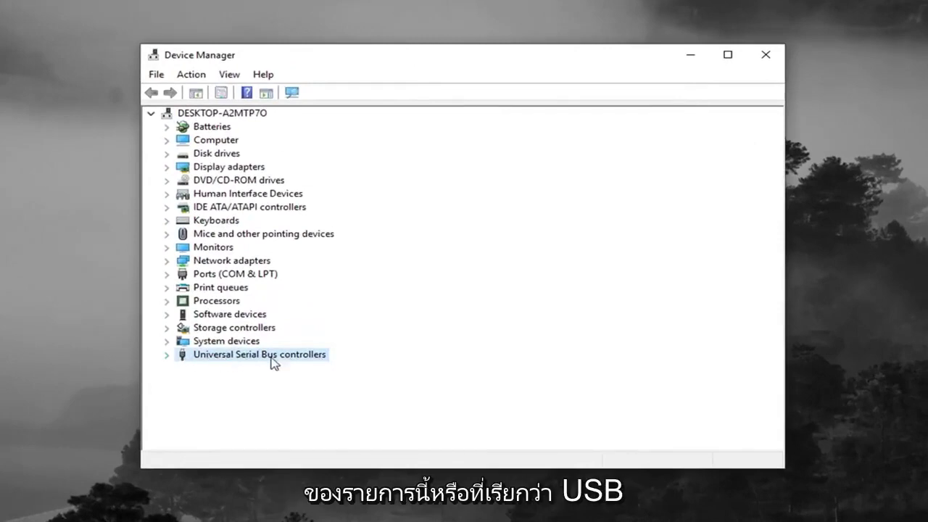
pyautogui.click(169, 355)
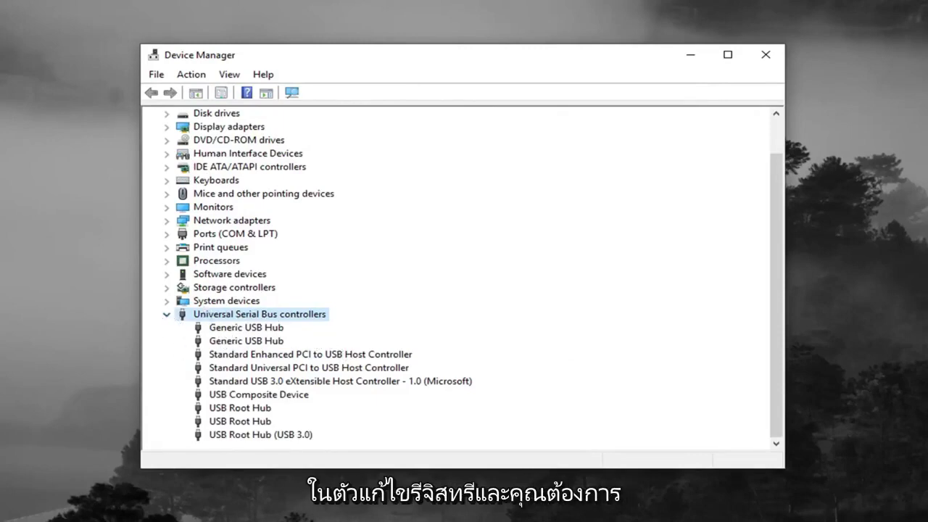
pyautogui.click(232, 341)
pyautogui.click(359, 361)
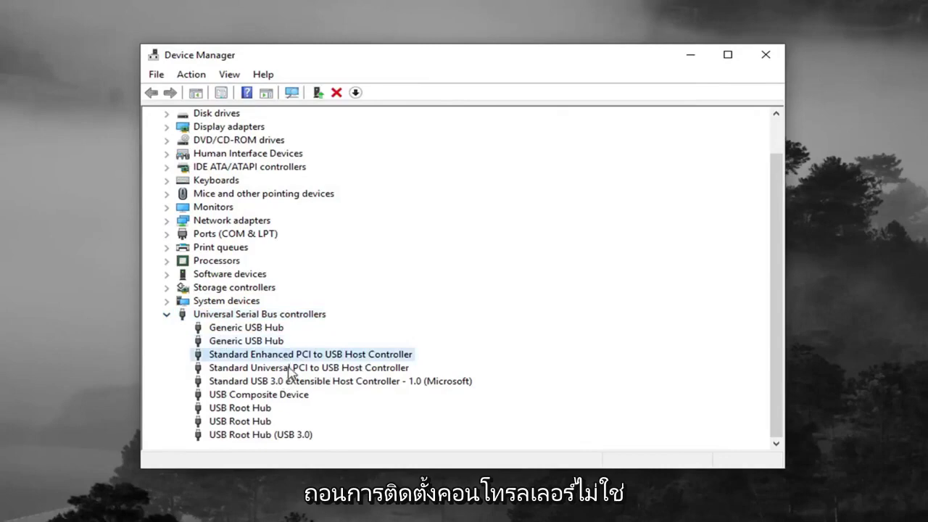
pyautogui.click(284, 381)
pyautogui.click(240, 408)
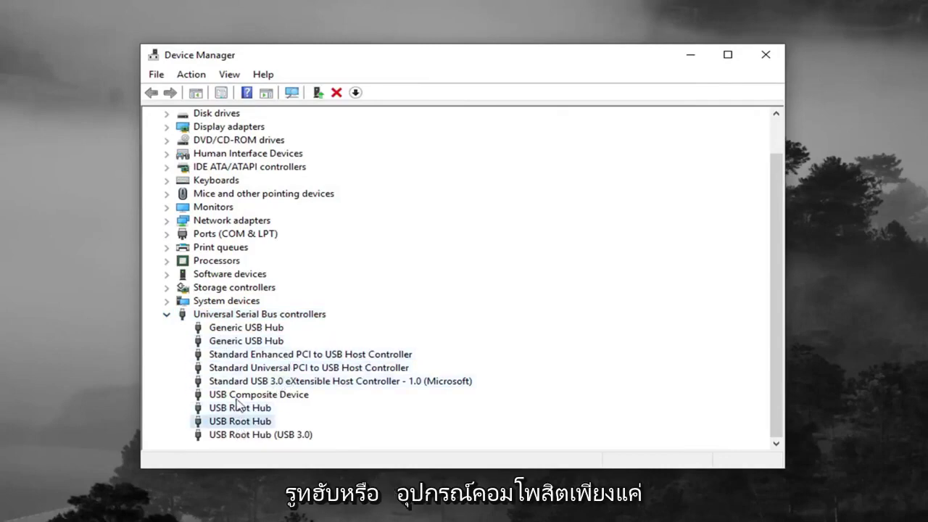
pyautogui.click(234, 395)
pyautogui.click(250, 341)
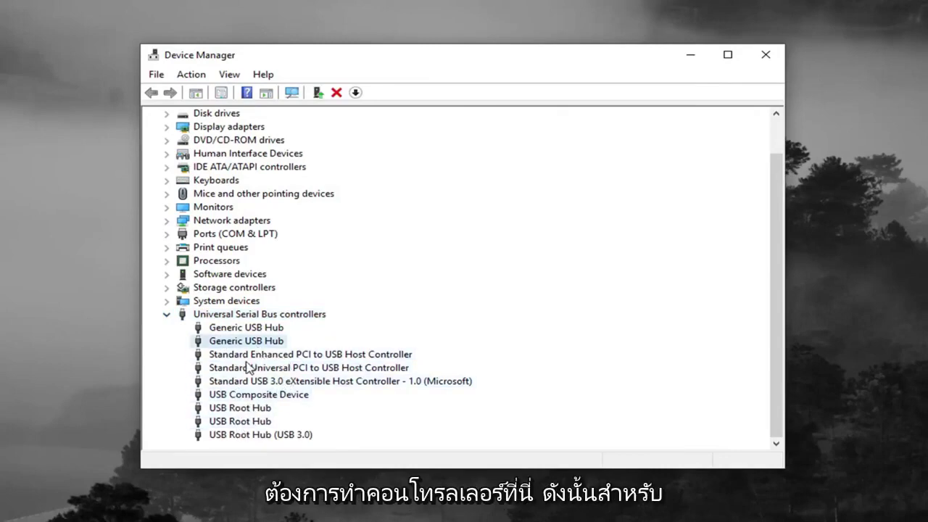
pyautogui.click(248, 367)
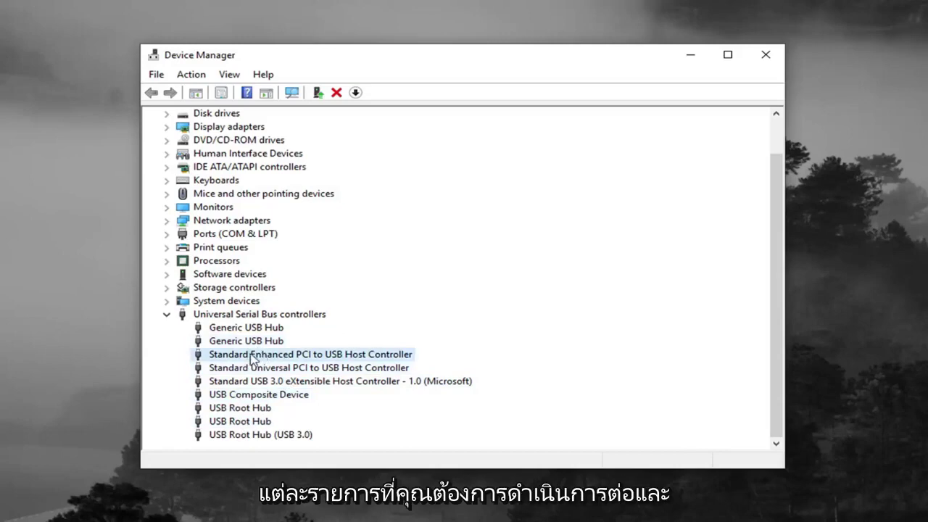
# Uninstall the Standard Enhanced PCI and Standard Universal PCI to USB Host Controllers
pyautogui.rightClick(247, 355)
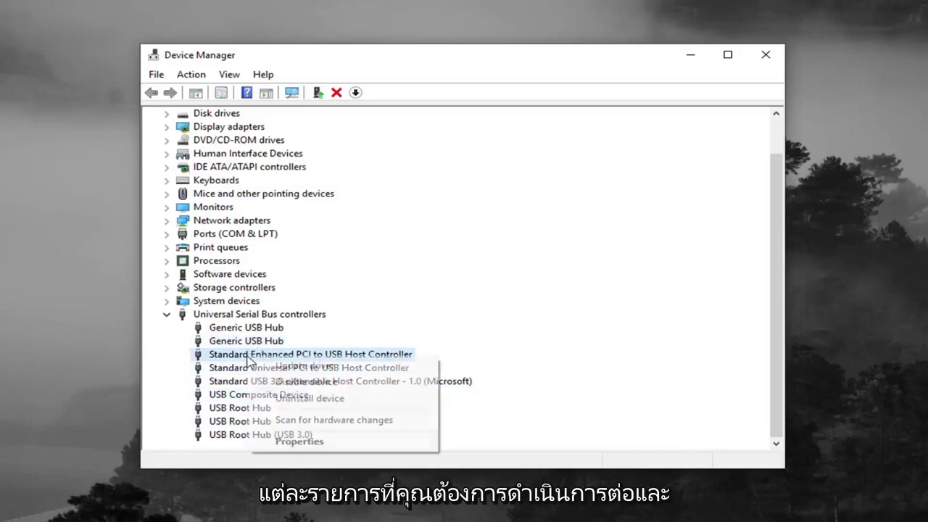
pyautogui.click(307, 400)
pyautogui.click(460, 362)
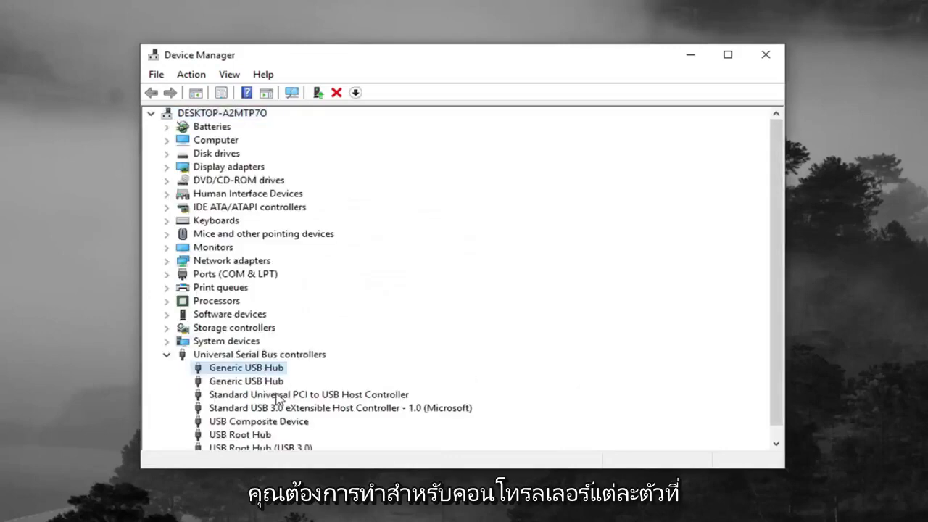
pyautogui.click(277, 397)
pyautogui.scroll(-1, 277, 398)
pyautogui.rightClick(271, 382)
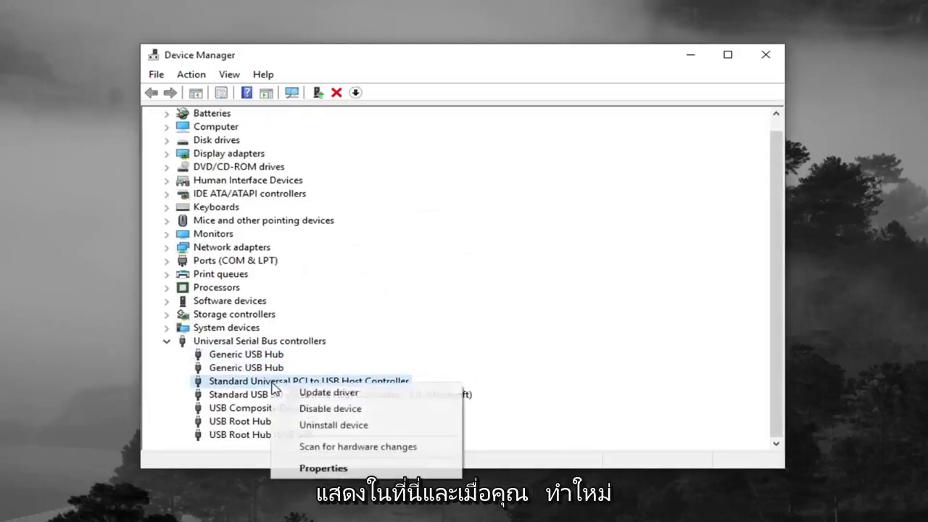
pyautogui.click(317, 427)
pyautogui.click(478, 363)
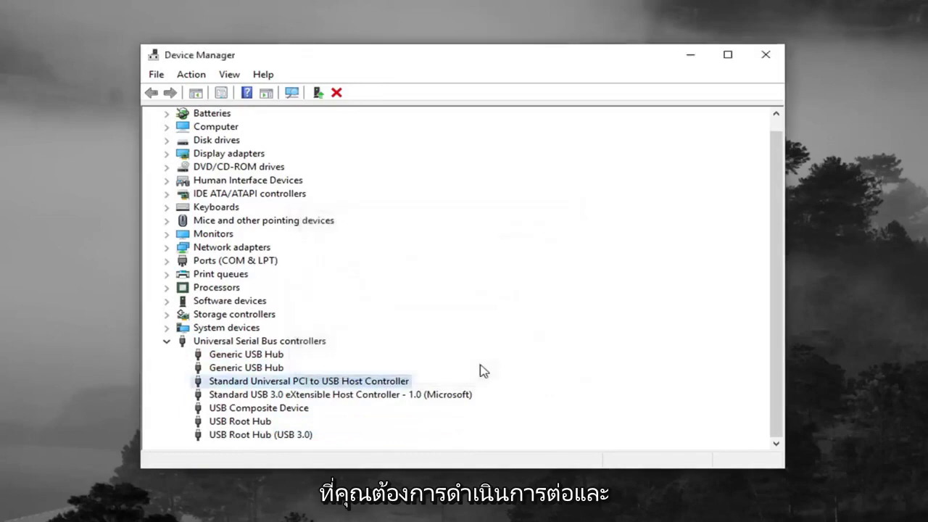
# Uninstall the Standard USB 3.0 eXtensible Host Controller
pyautogui.click(326, 395)
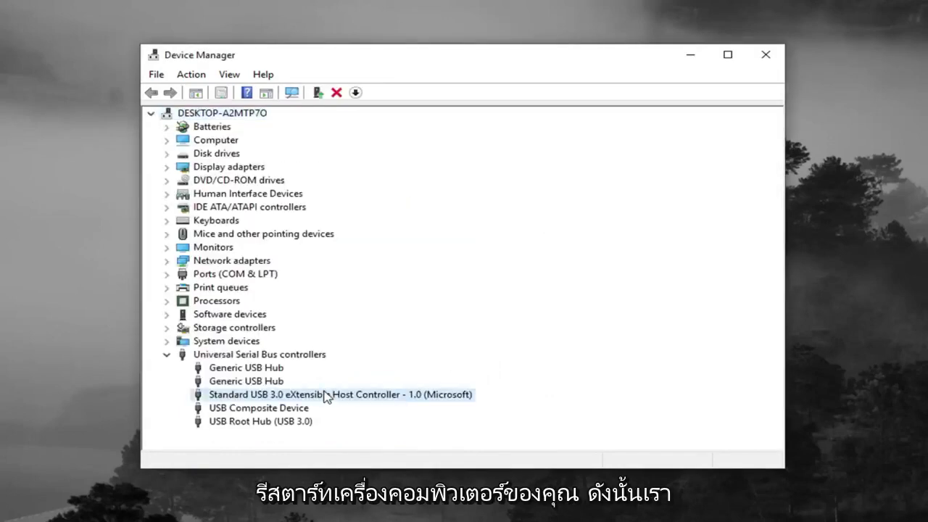
pyautogui.rightClick(324, 396)
pyautogui.click(369, 434)
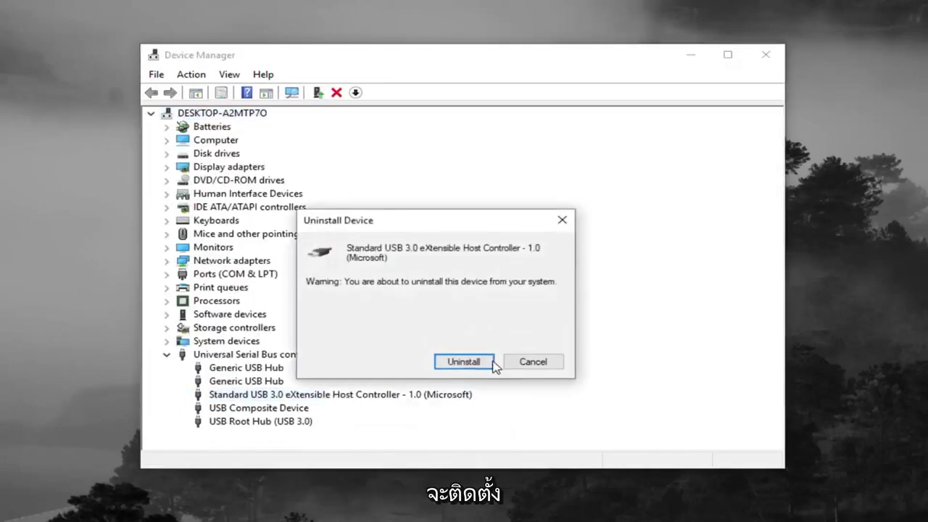
pyautogui.click(492, 361)
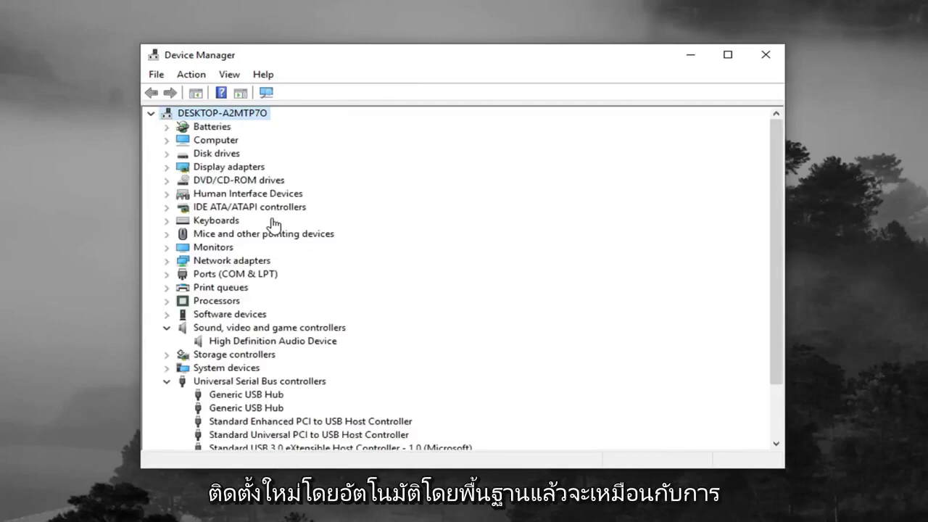
# Scroll the device tree to confirm all three USB host controllers reinstalled automatically
pyautogui.click(268, 371)
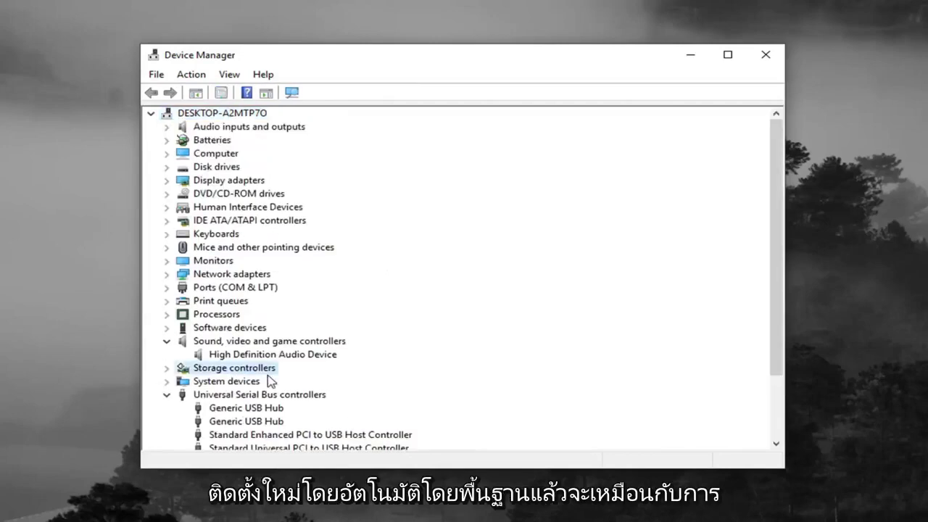
pyautogui.scroll(-1, 269, 380)
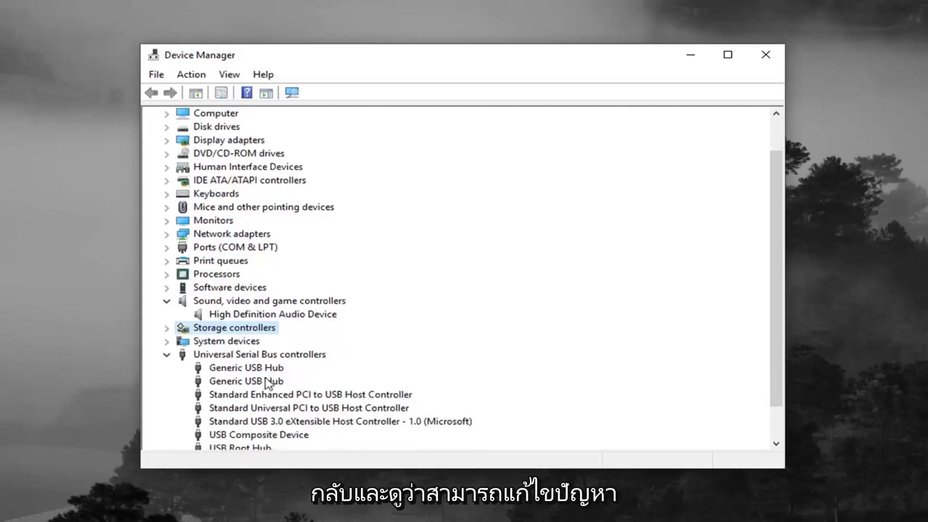
pyautogui.scroll(-1, 268, 381)
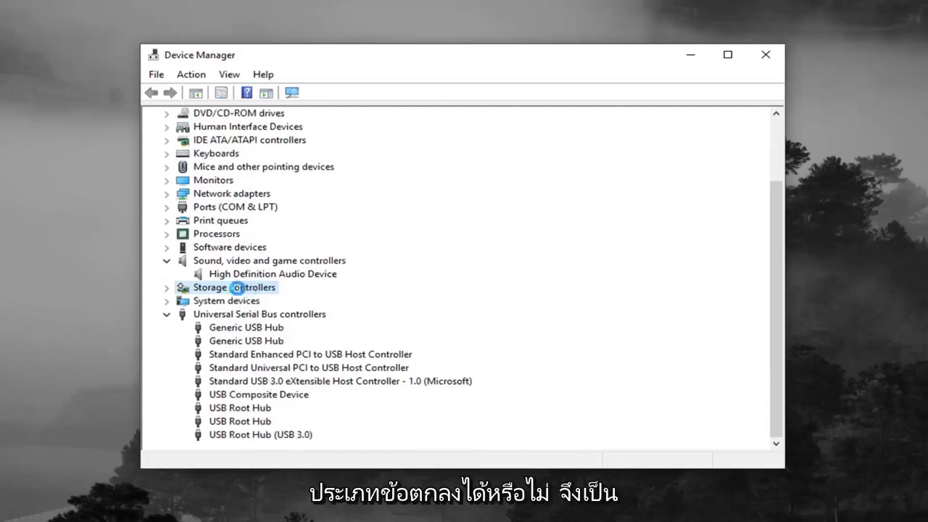
pyautogui.scroll(-2, 249, 388)
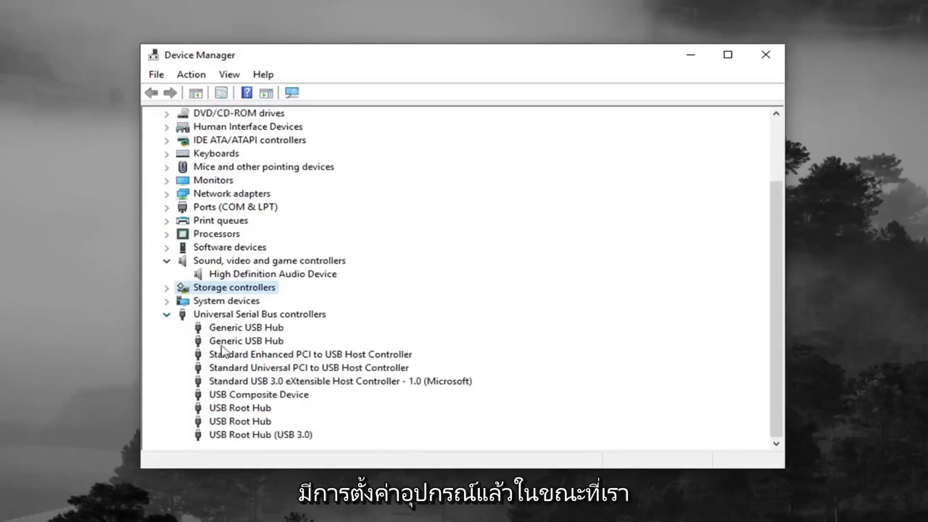
pyautogui.scroll(-1, 390, 413)
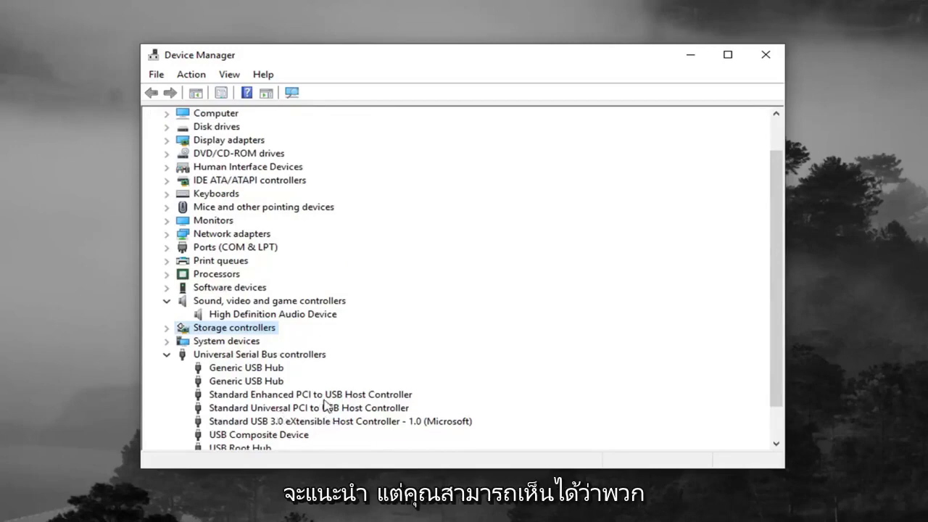
pyautogui.click(324, 399)
pyautogui.click(329, 421)
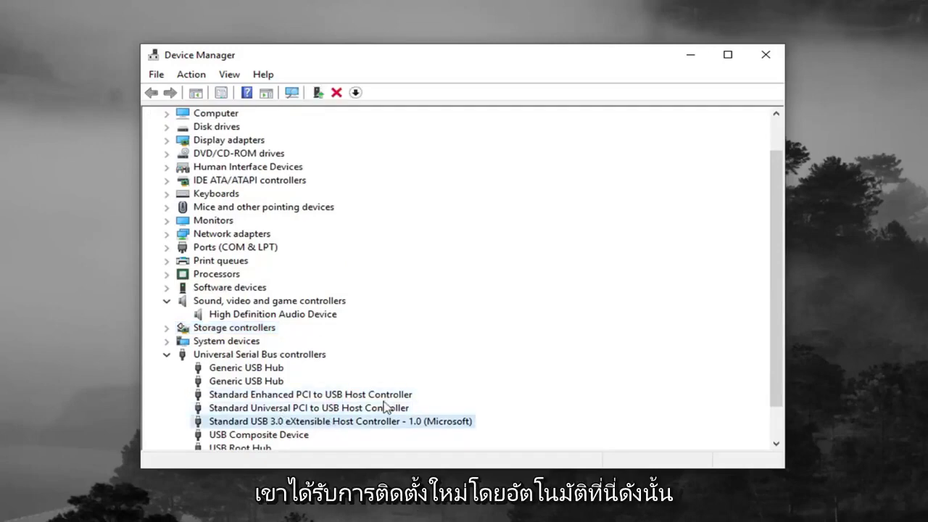